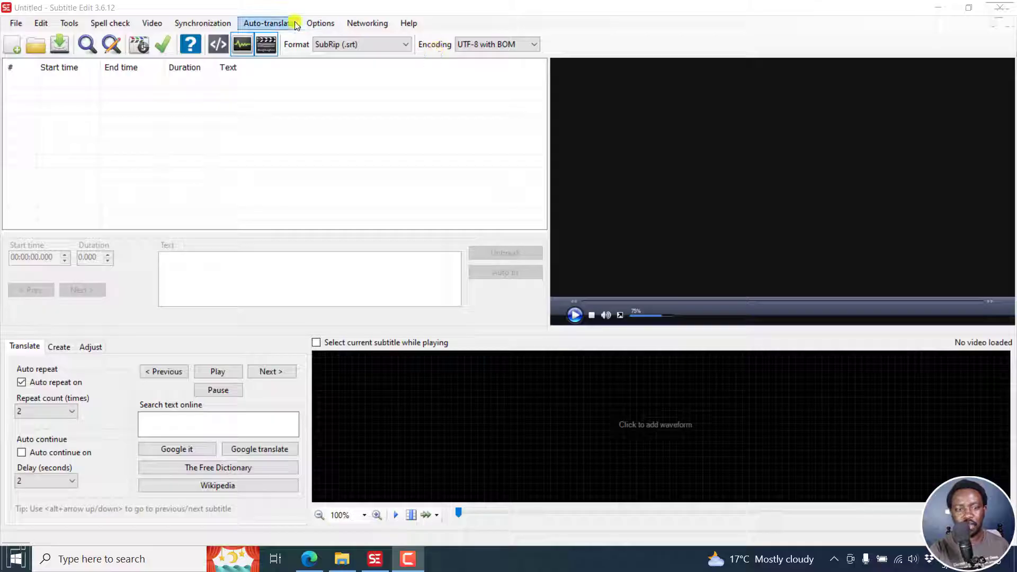
Step: Check Help for updates, highlight the Whisper GPU changelog, and view the Const-me GitHub page
left_click(410, 24)
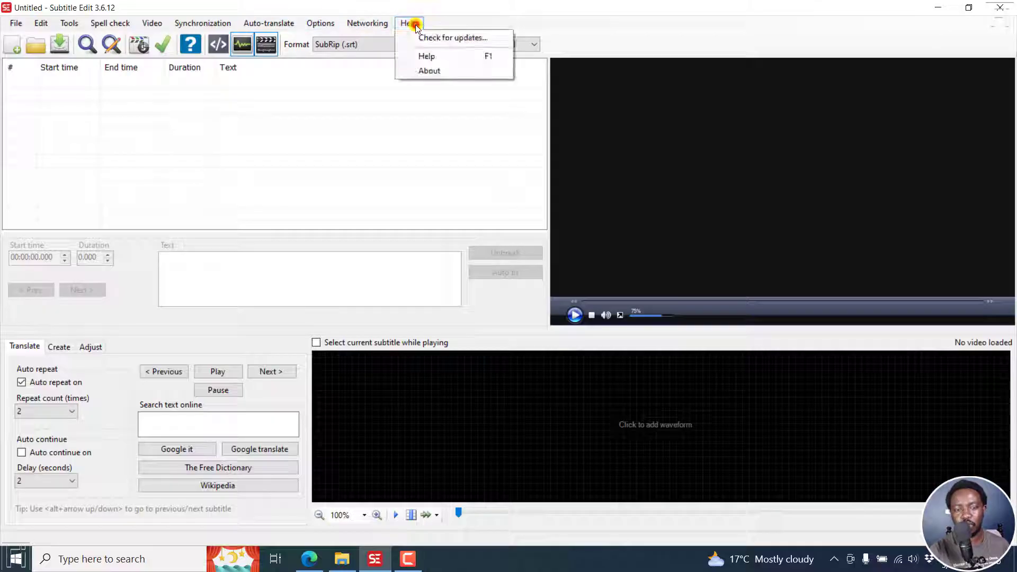
left_click(455, 37)
left_click_drag(320, 164, 496, 162)
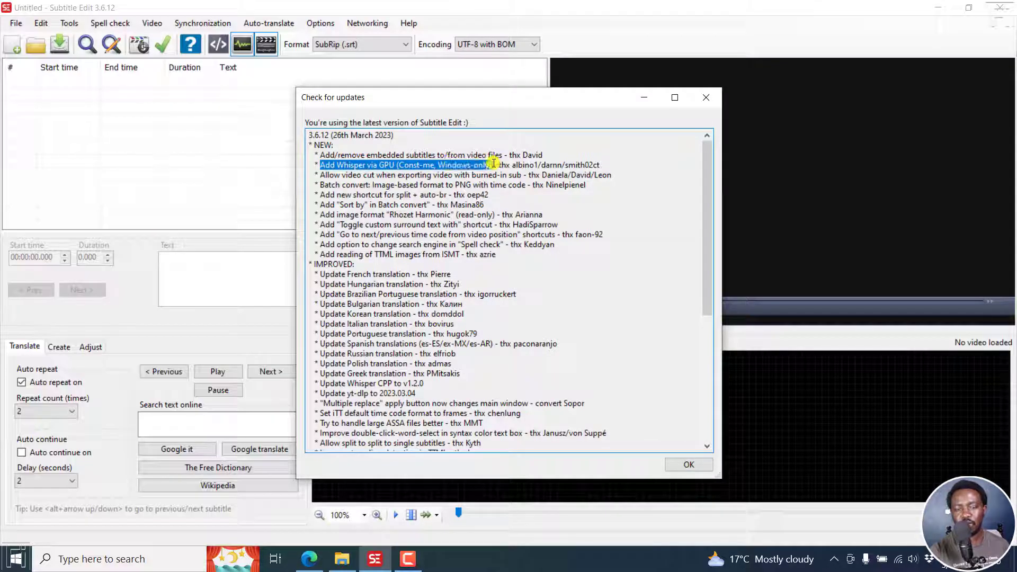
left_click(706, 97)
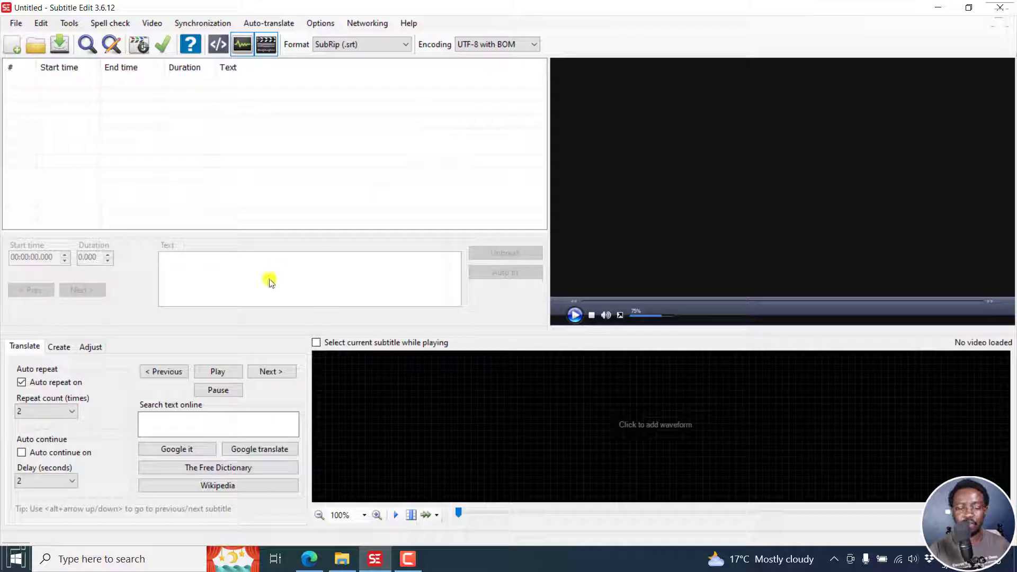
left_click(309, 558)
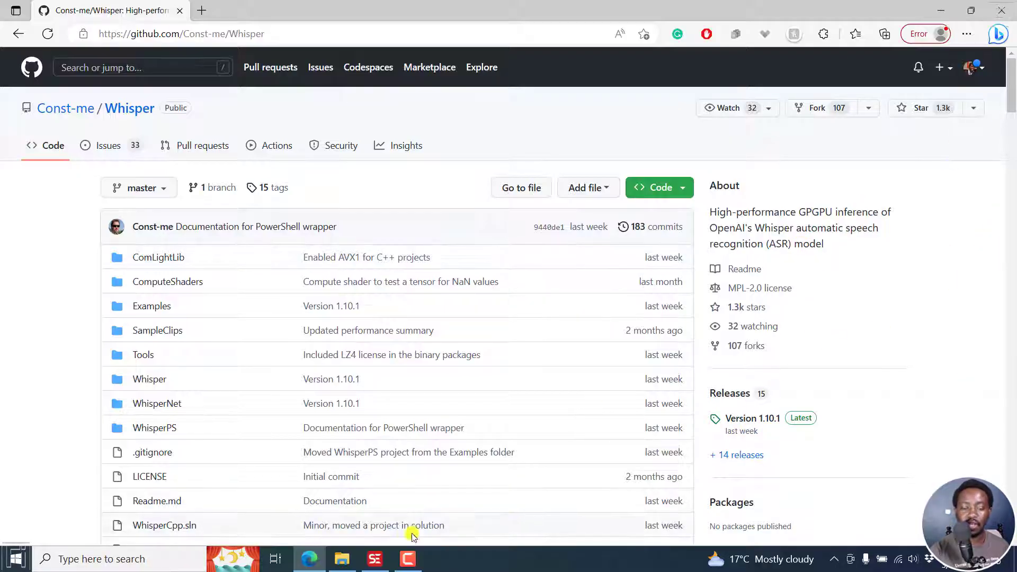
left_click(374, 558)
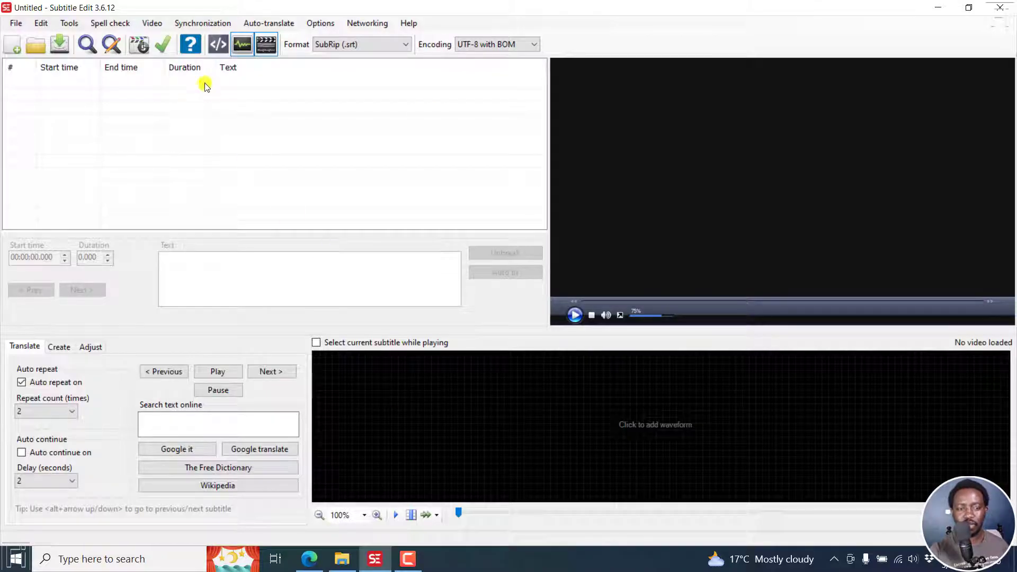
Step: Open the YouTube subtitles MP4 from the Davinci Resolve Subtitles and Captions folder and generate its waveform
left_click(152, 23)
left_click(168, 40)
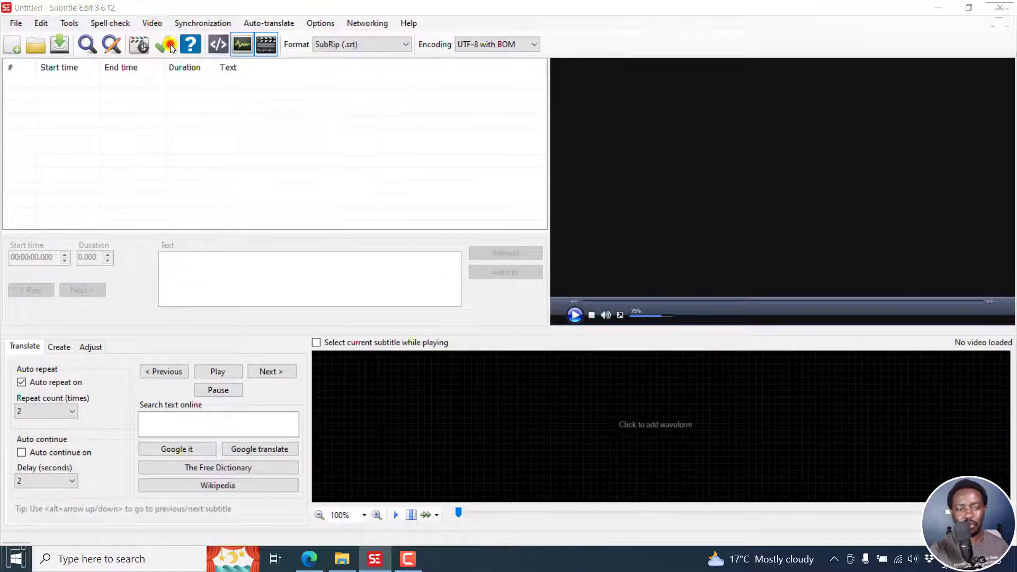
left_click(145, 49)
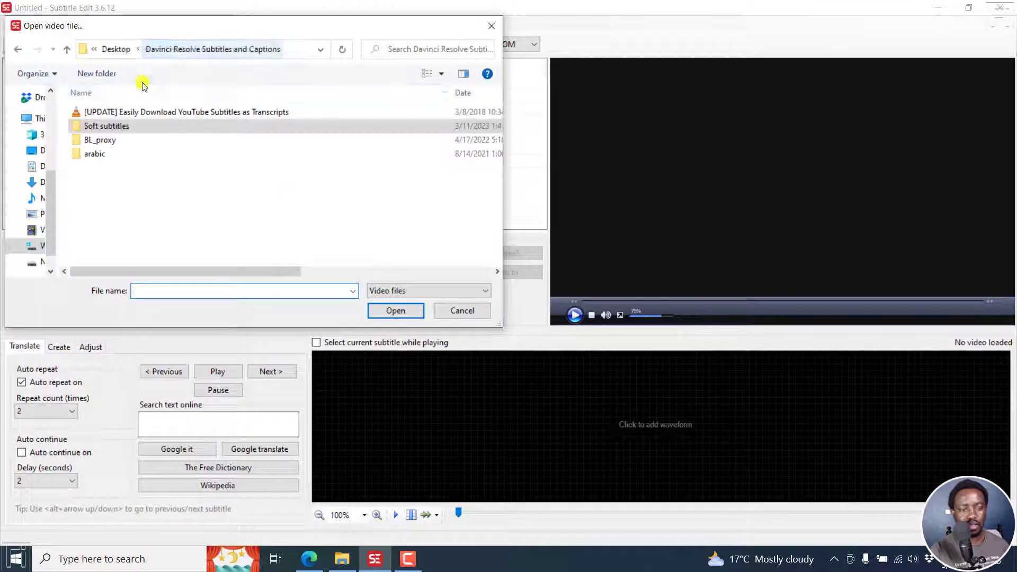
left_click(137, 111)
left_click(378, 310)
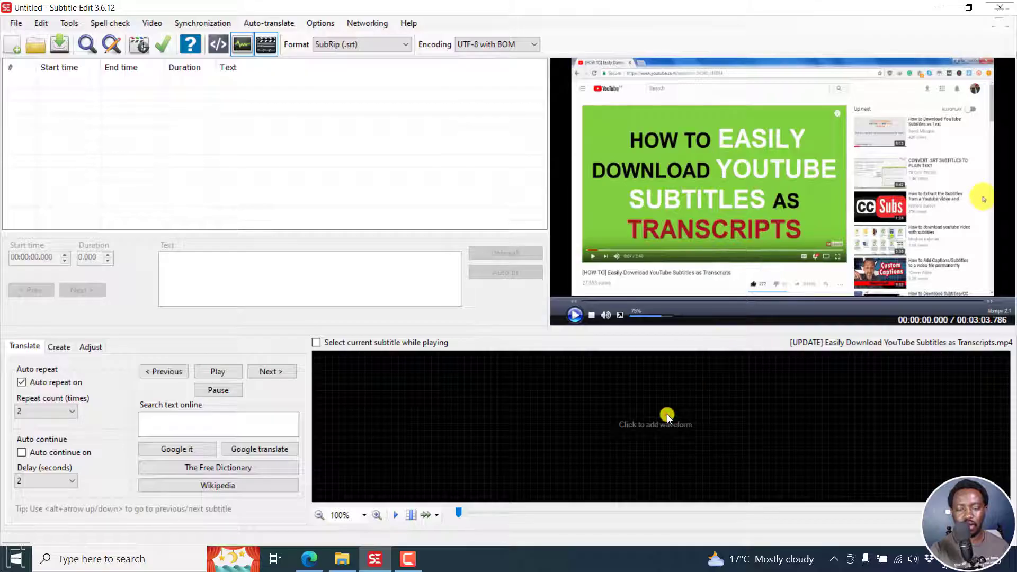
left_click(666, 414)
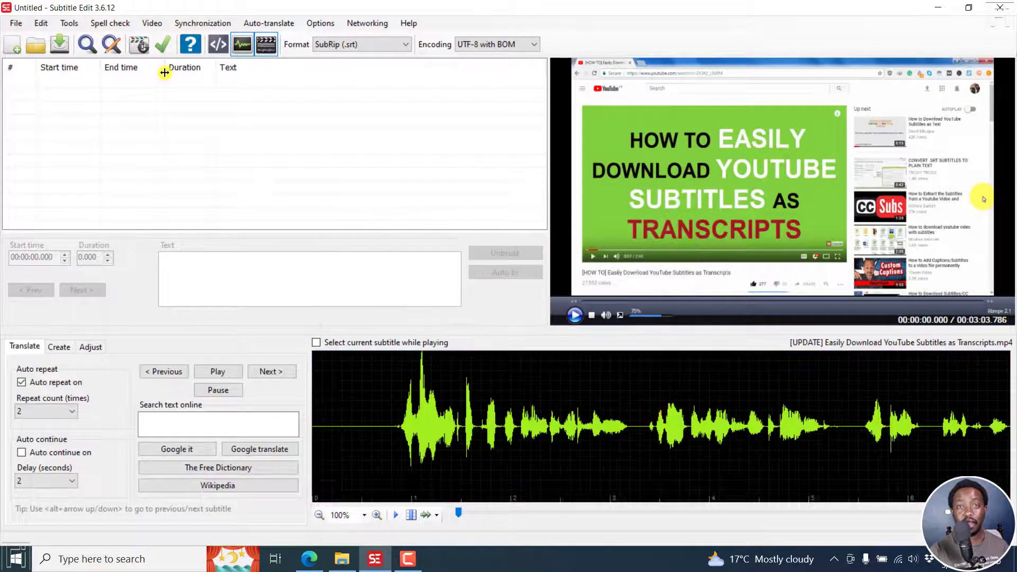
Step: Open Video > Audio to text (Whisper) and bring up its Whisper engine menu
left_click(151, 24)
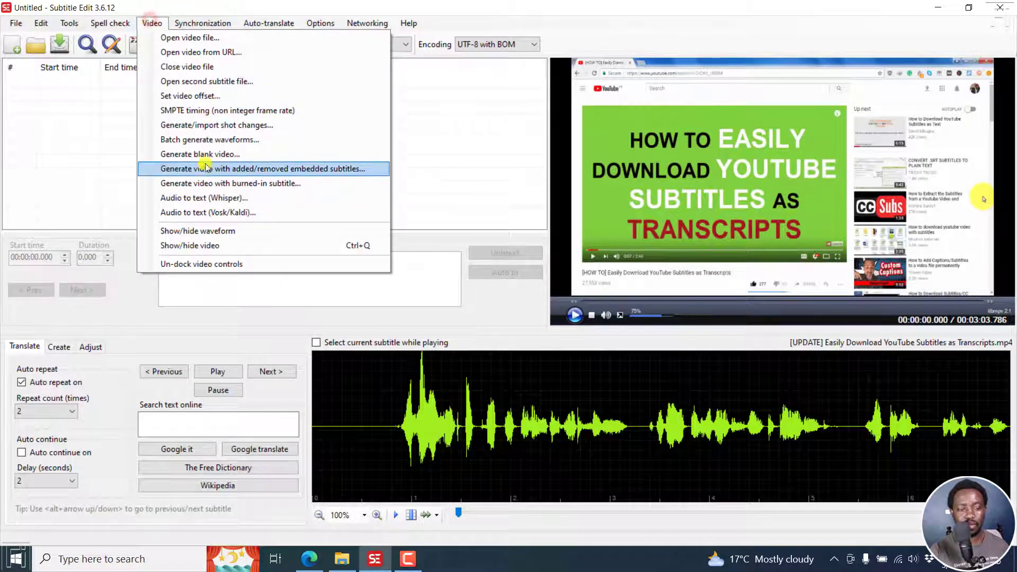
left_click(195, 199)
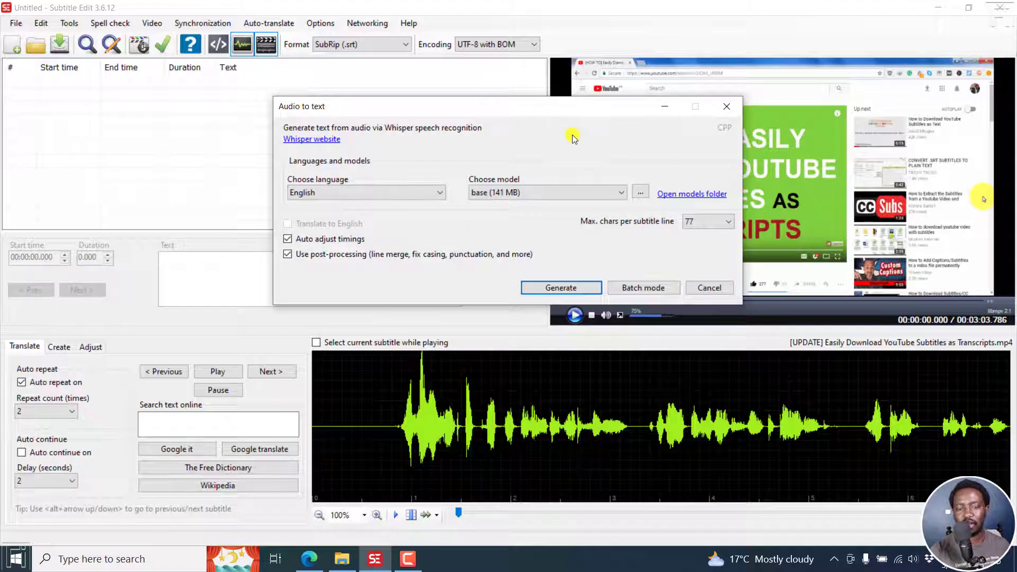
right_click(572, 138)
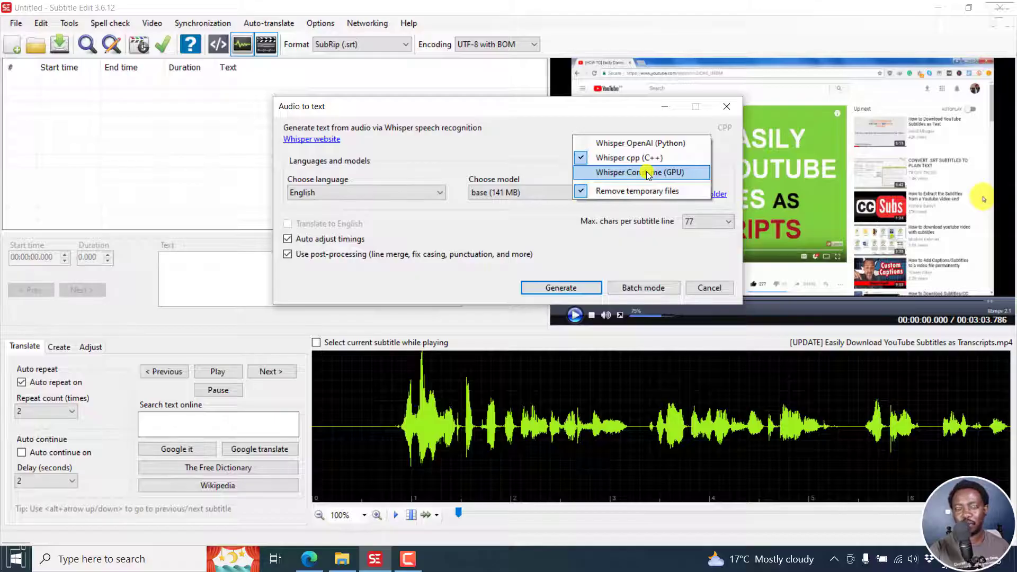
Step: Choose Whisper Const-me (GPU) and accept the prompt to download it
left_click(599, 175)
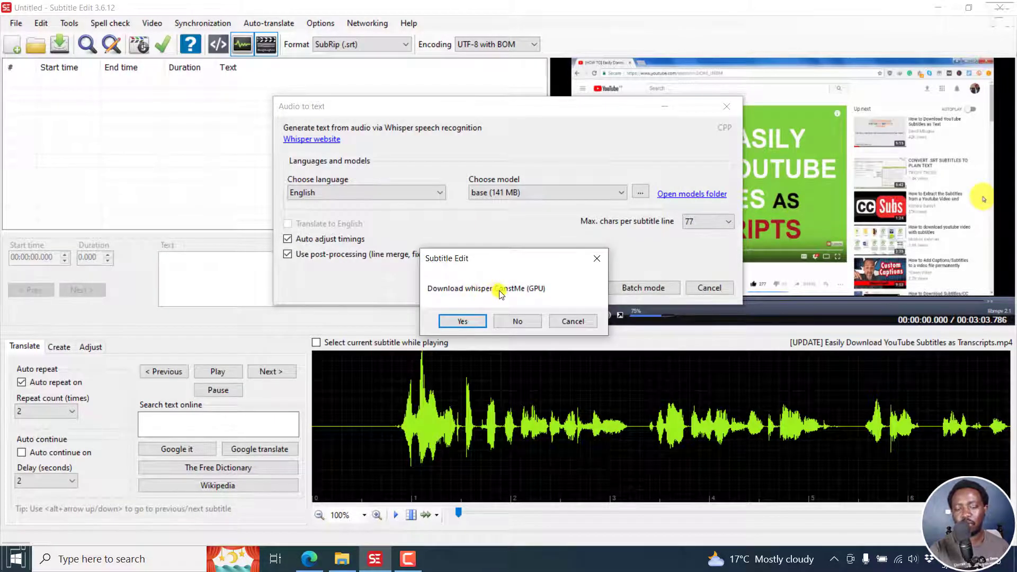
left_click(464, 322)
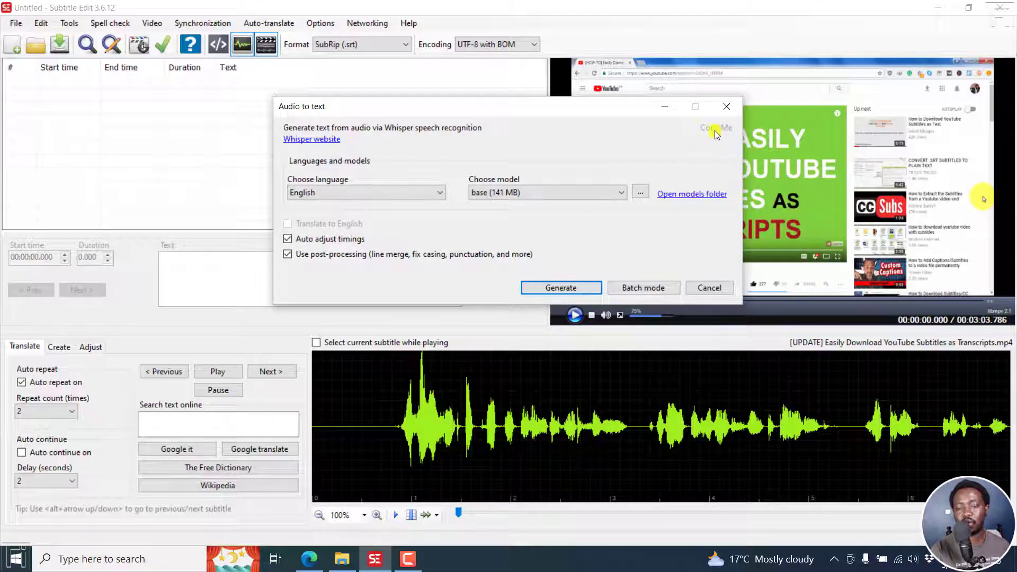
Step: Try the OpenAI and CPP Whisper engines, finally settling on Const-me (GPU)
right_click(617, 130)
left_click(646, 141)
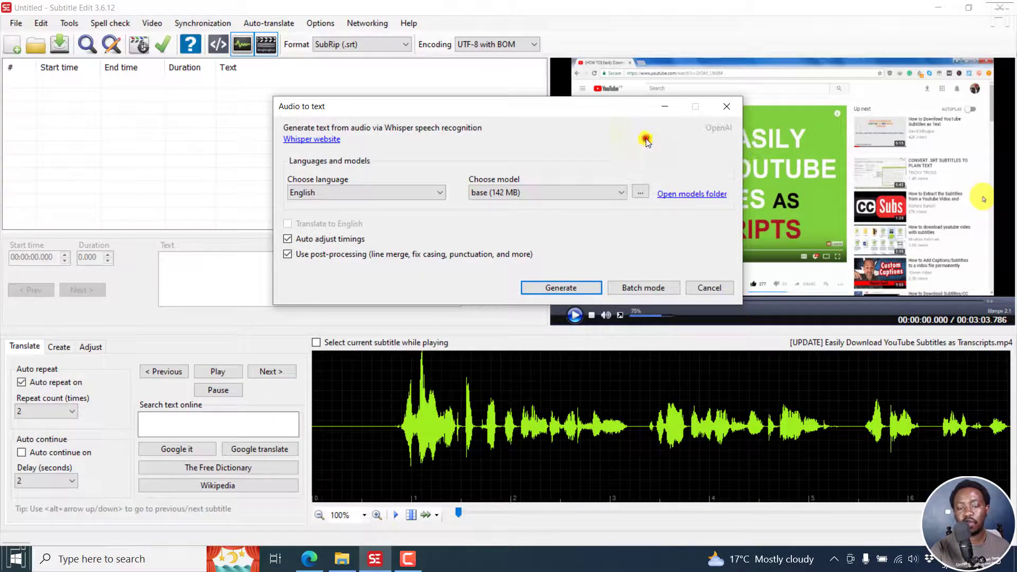
right_click(613, 131)
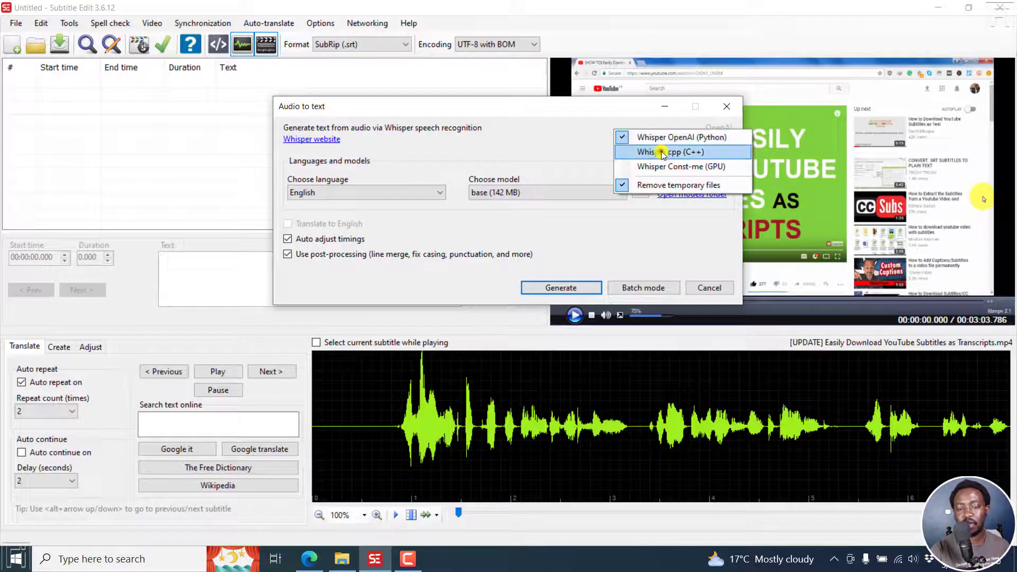
left_click(661, 152)
right_click(618, 132)
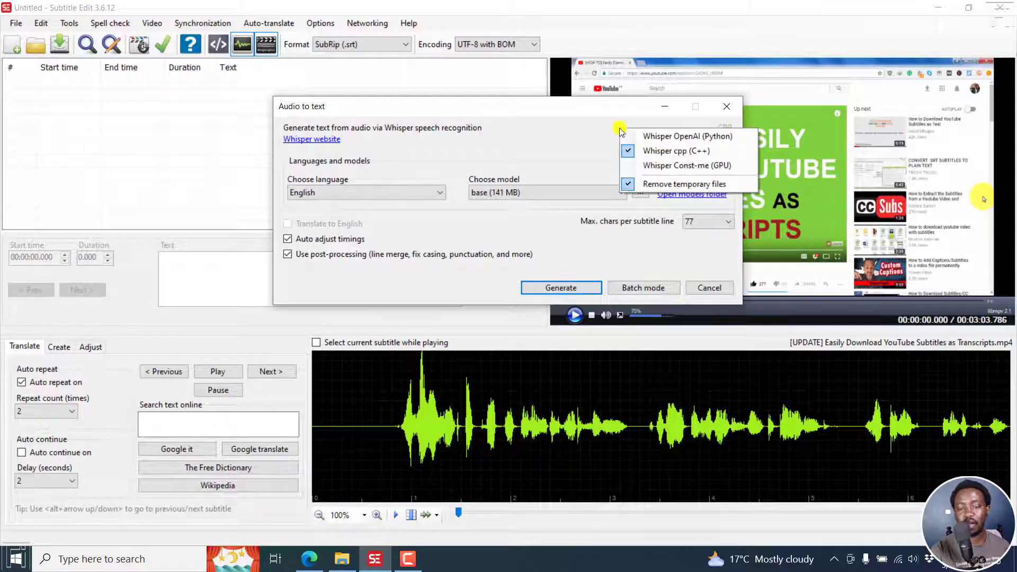
left_click(670, 166)
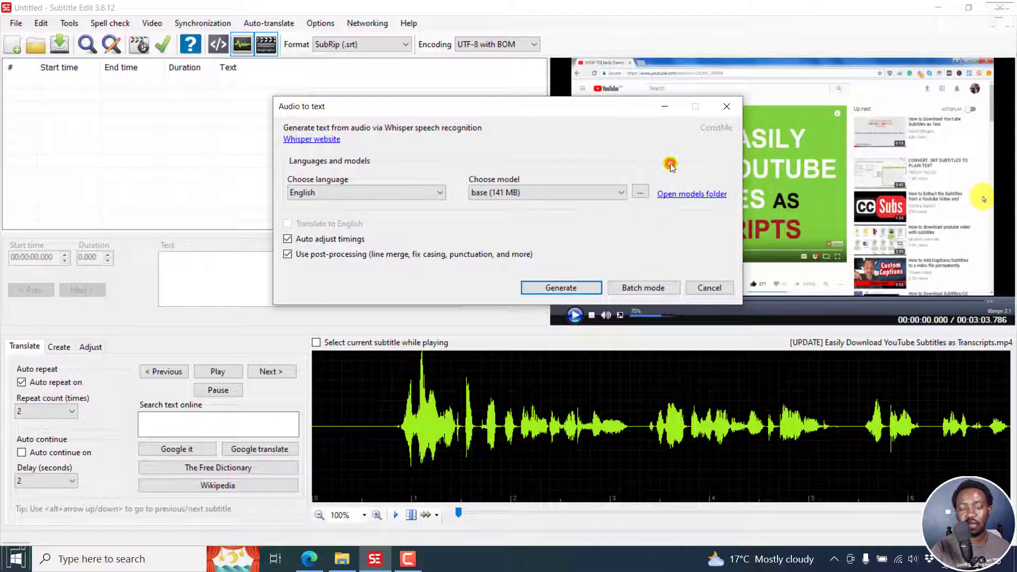
right_click(634, 140)
left_click(676, 163)
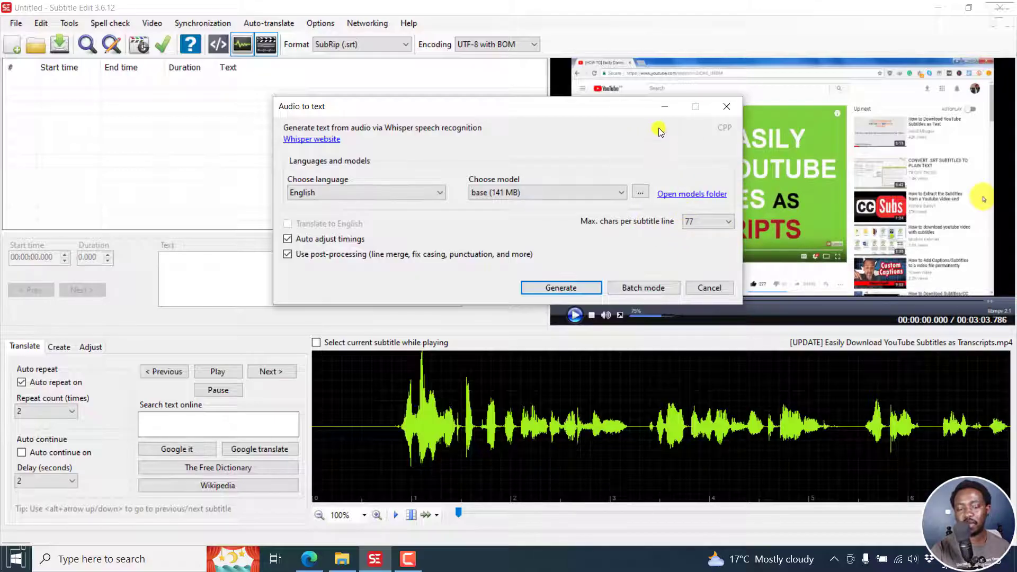
right_click(658, 130)
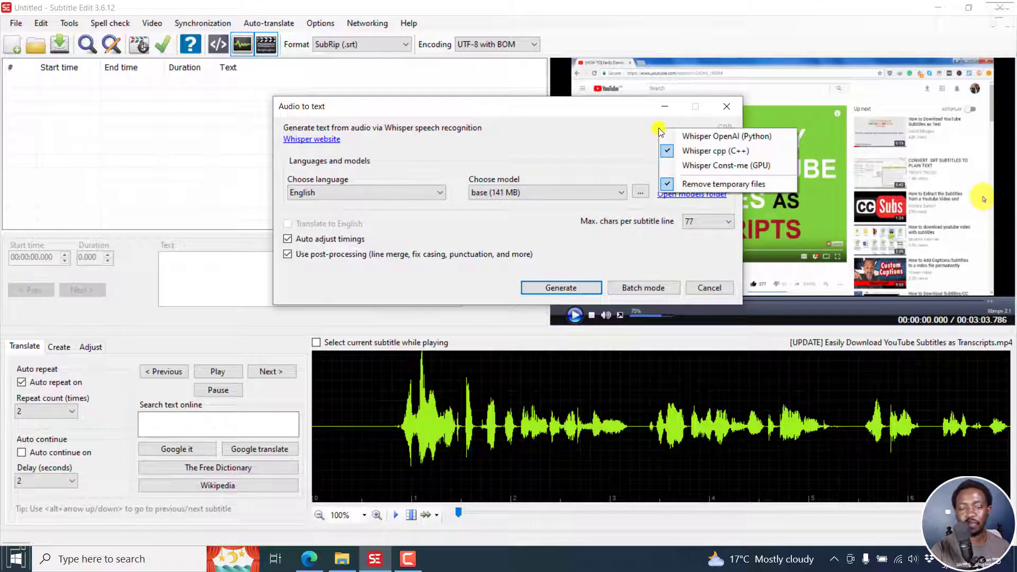
left_click(697, 167)
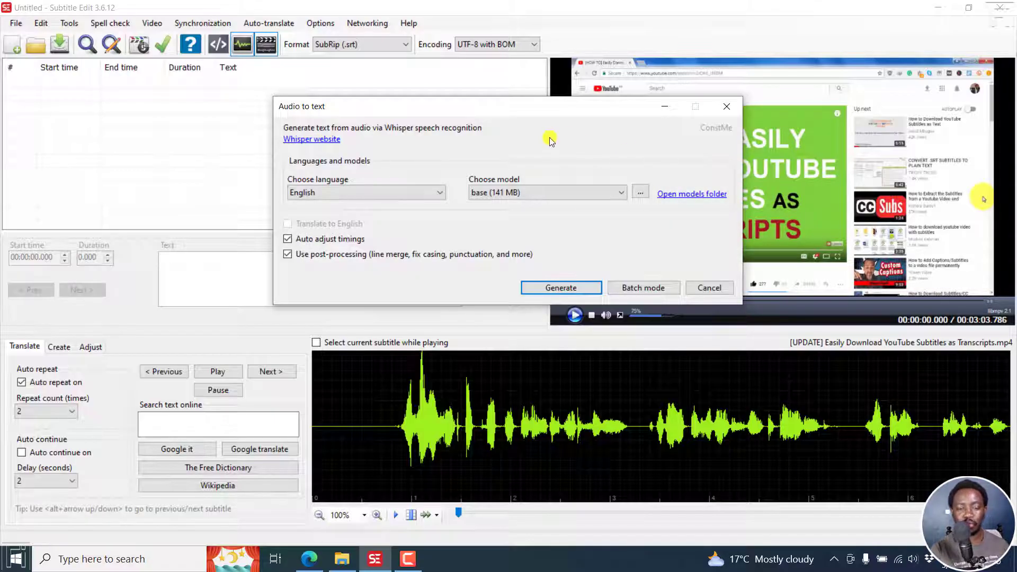
Step: Keep the base (141 MB) model and English language, then generate the transcription
left_click(552, 194)
left_click(499, 205)
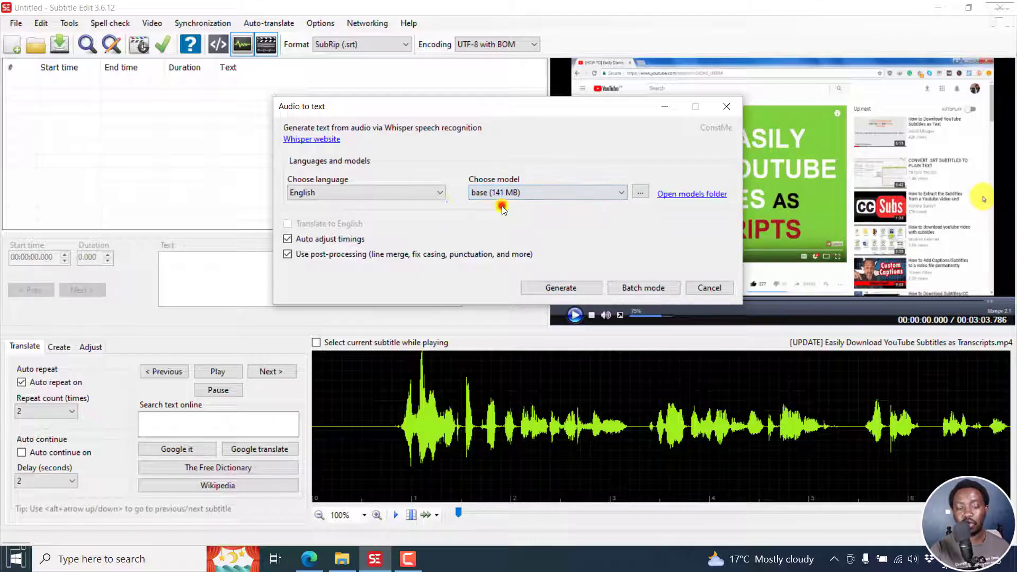
left_click(377, 194)
left_click(444, 161)
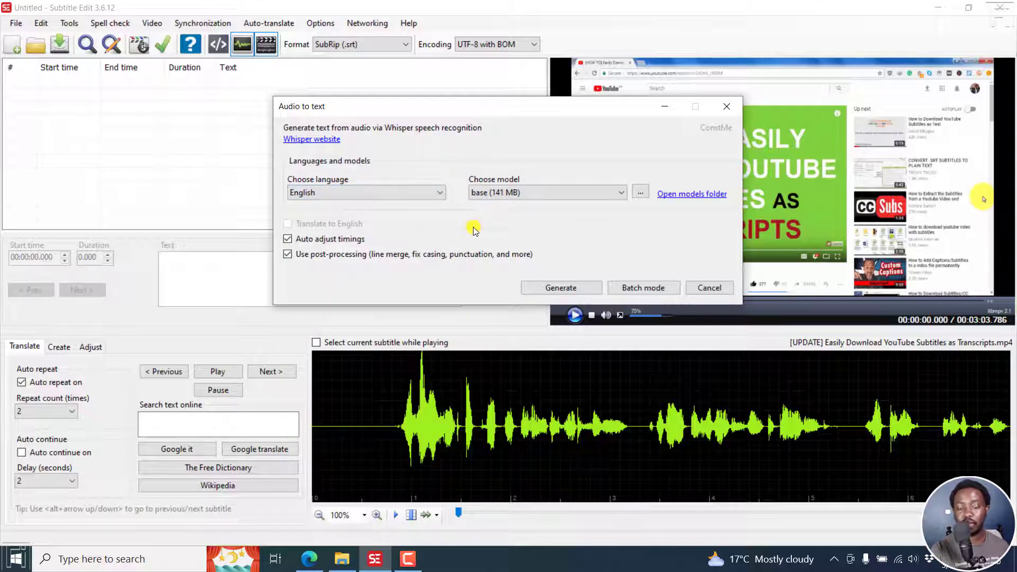
left_click(557, 289)
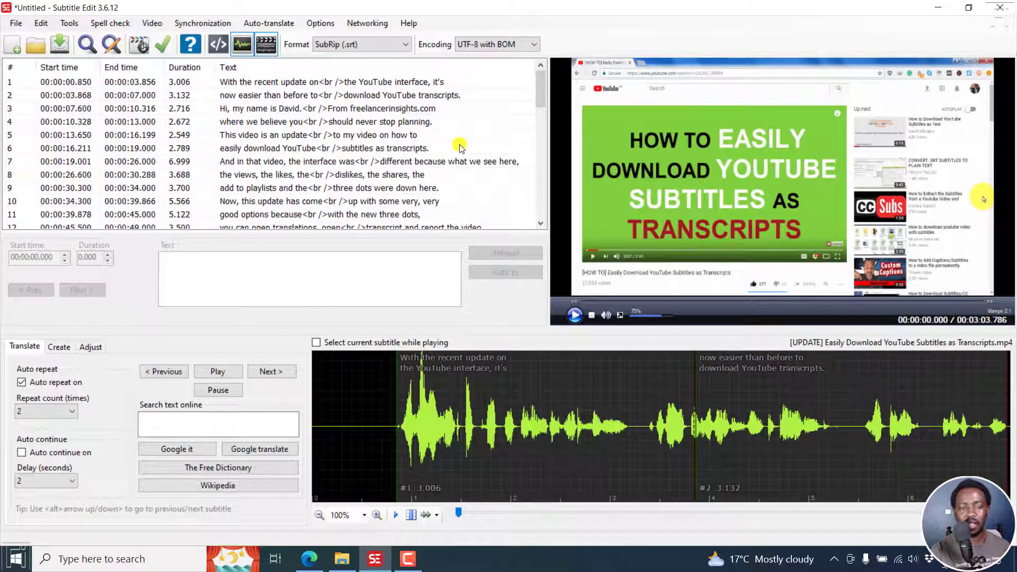
Step: Play the video from subtitle line 1 and pause after a few seconds
left_click(288, 84)
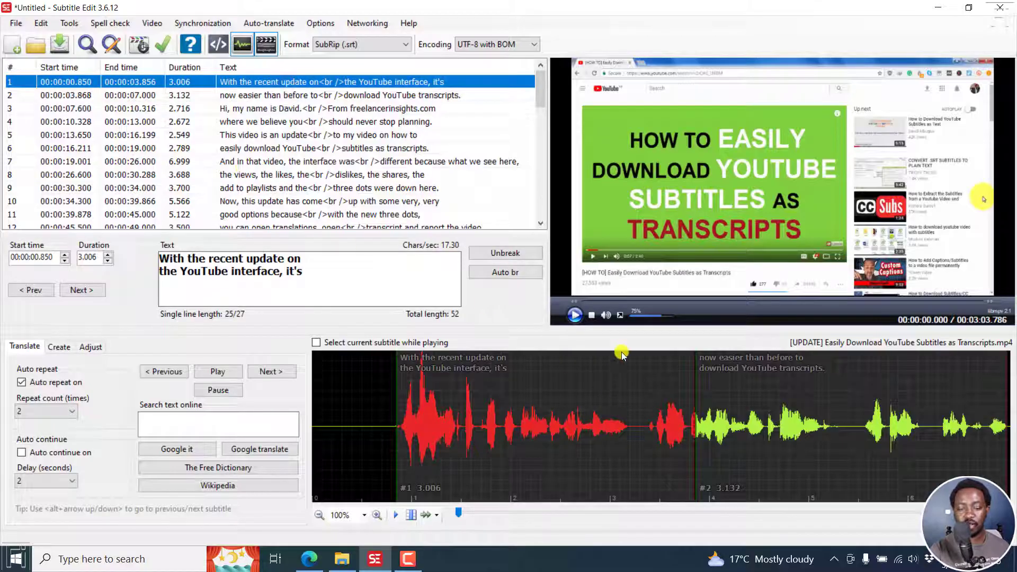
left_click(574, 317)
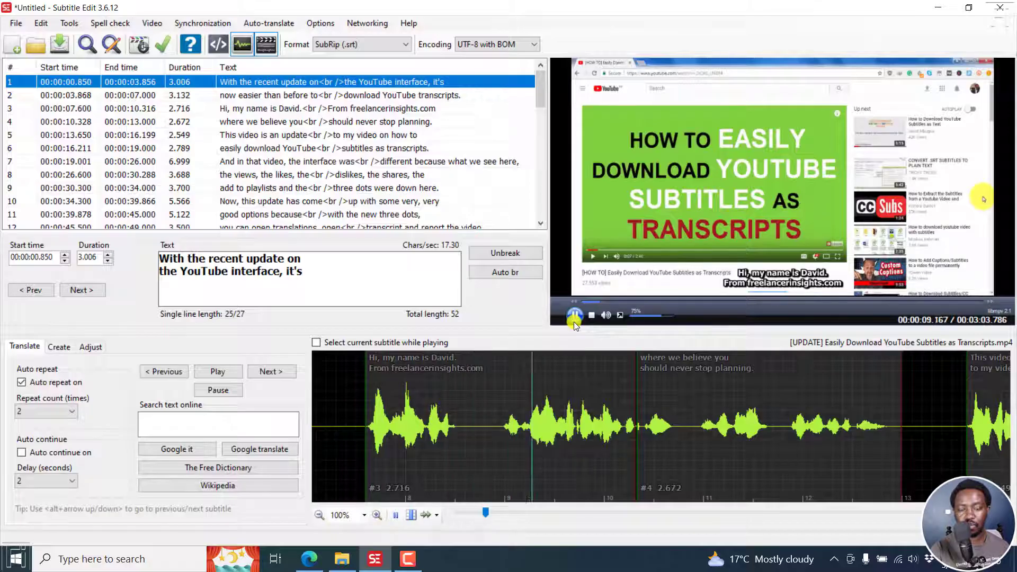
left_click(574, 321)
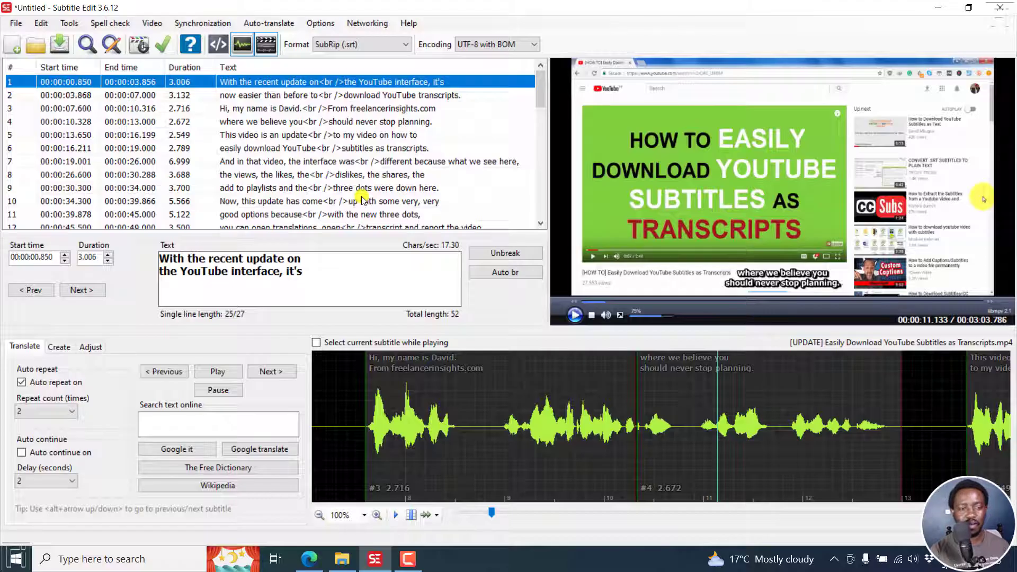
Step: Reopen Whisper audio-to-text, decline saving, and reselect the Const-me (GPU) engine
left_click(157, 23)
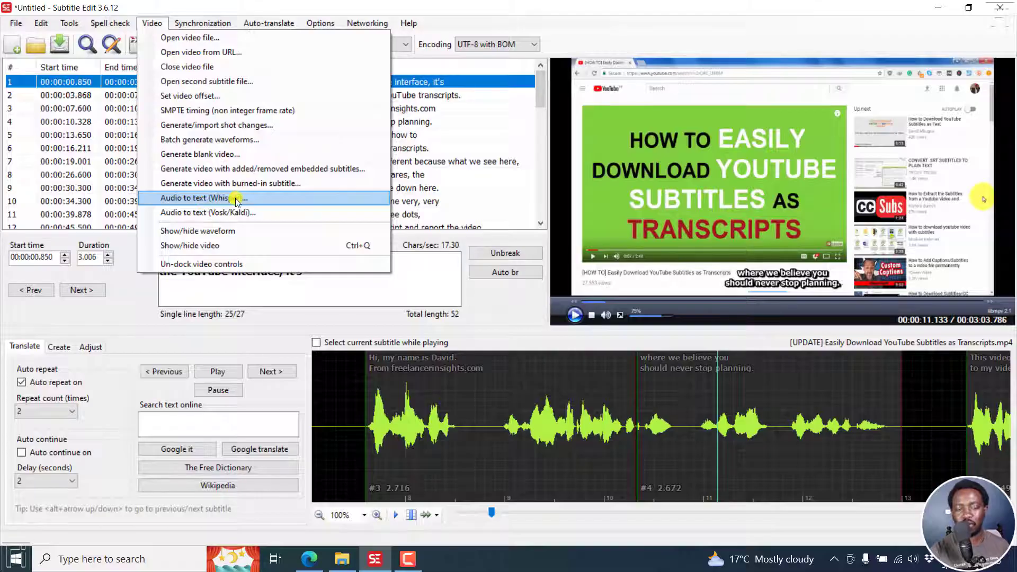
left_click(235, 200)
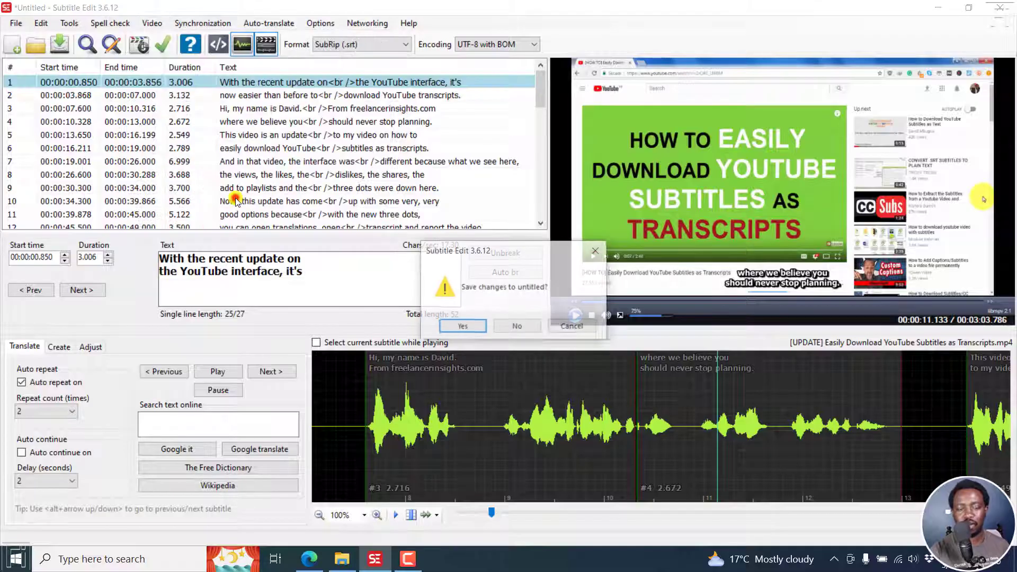
left_click(509, 330)
left_click(629, 128)
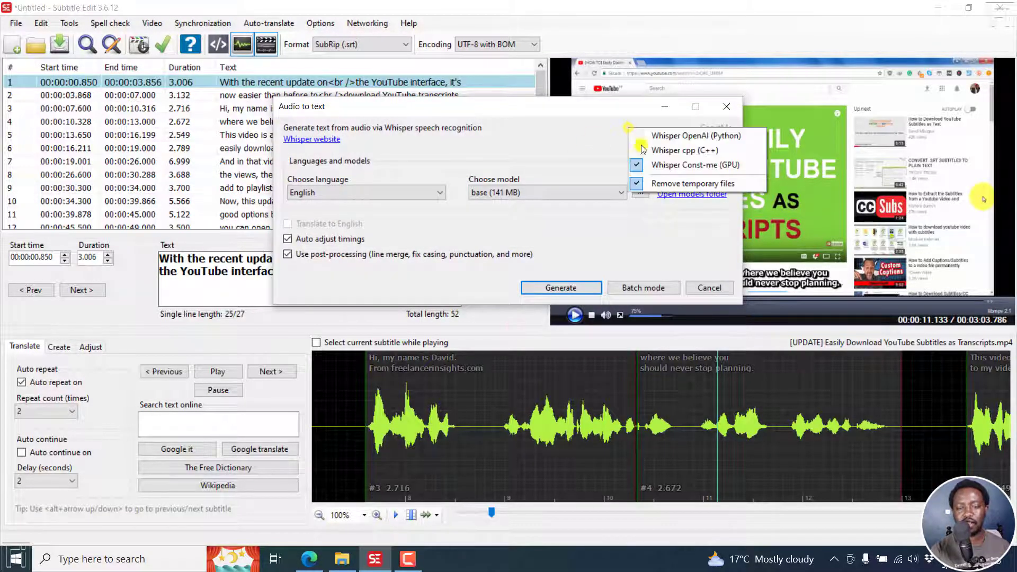
left_click(589, 115)
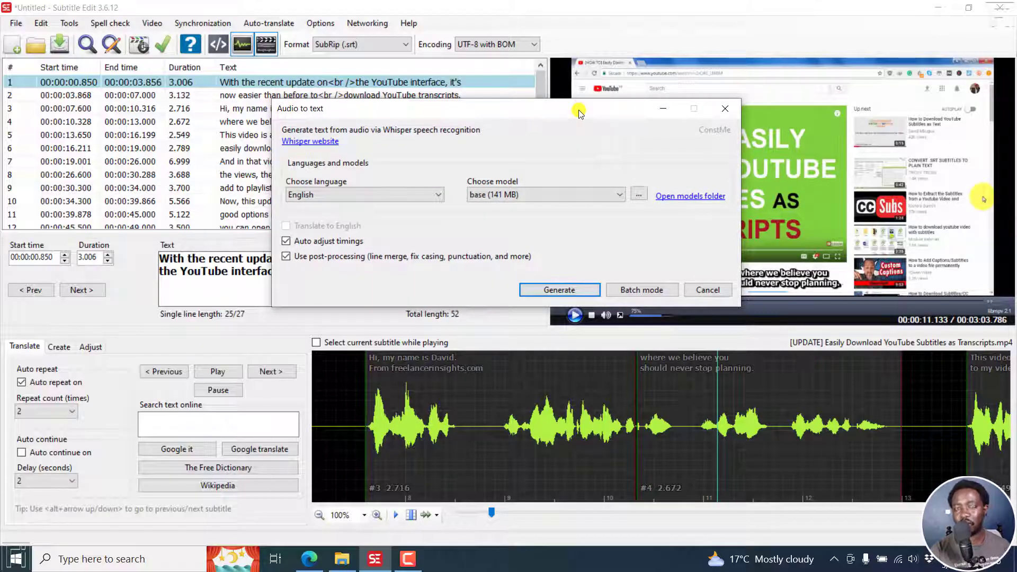
Step: Close the audio-to-text dialog and open Help > About for version 3.6.12 (64-bit)
left_click(730, 110)
left_click(409, 23)
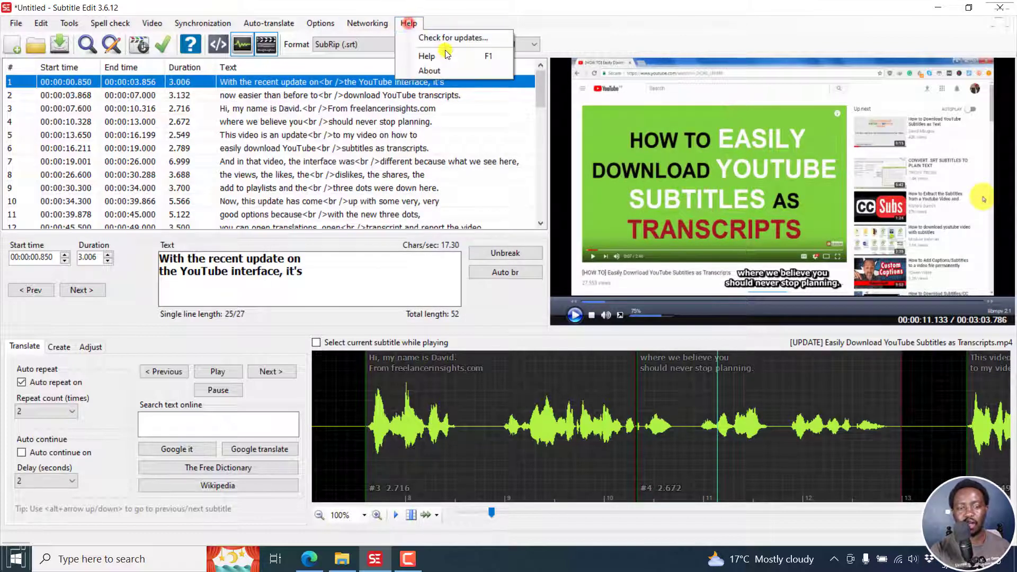
left_click(441, 70)
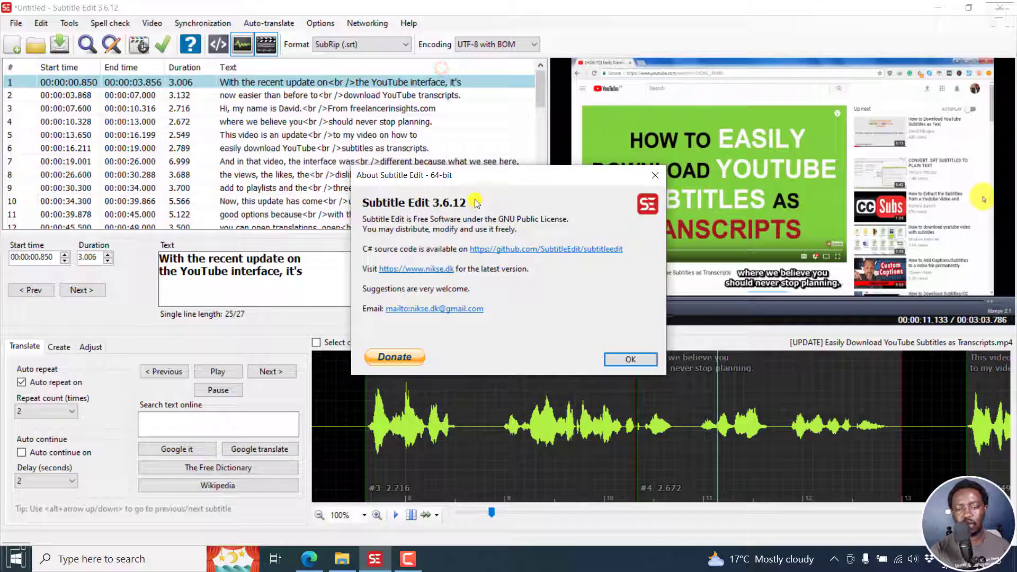